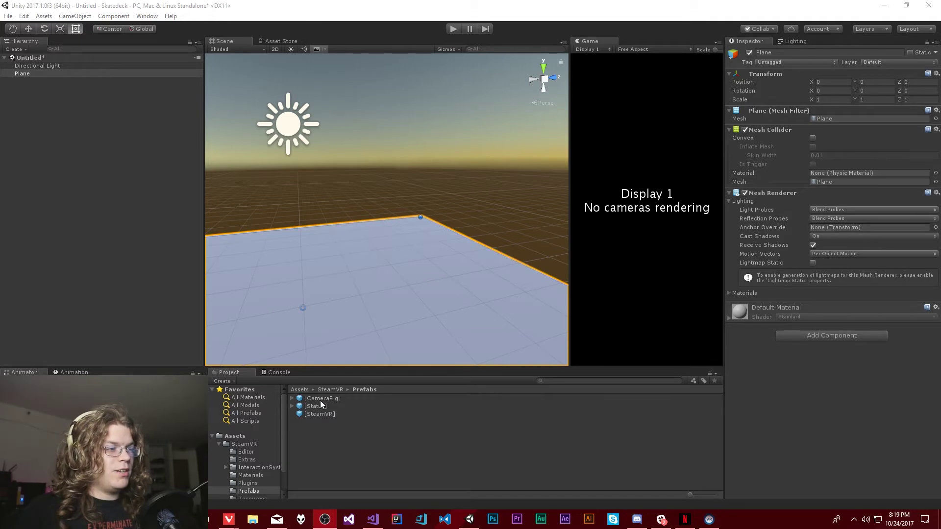
- Place the [CameraRig] prefab at position 0, 0, 0 and expand it in the Hierarchy
drag(321, 399, 331, 348)
click(824, 92)
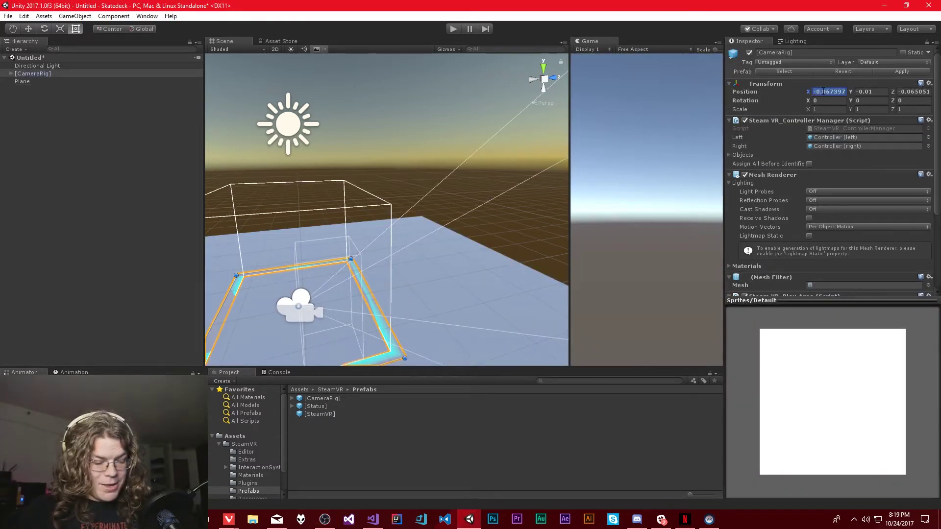
text(0)
click(868, 91)
text(0)
click(910, 92)
text(0)
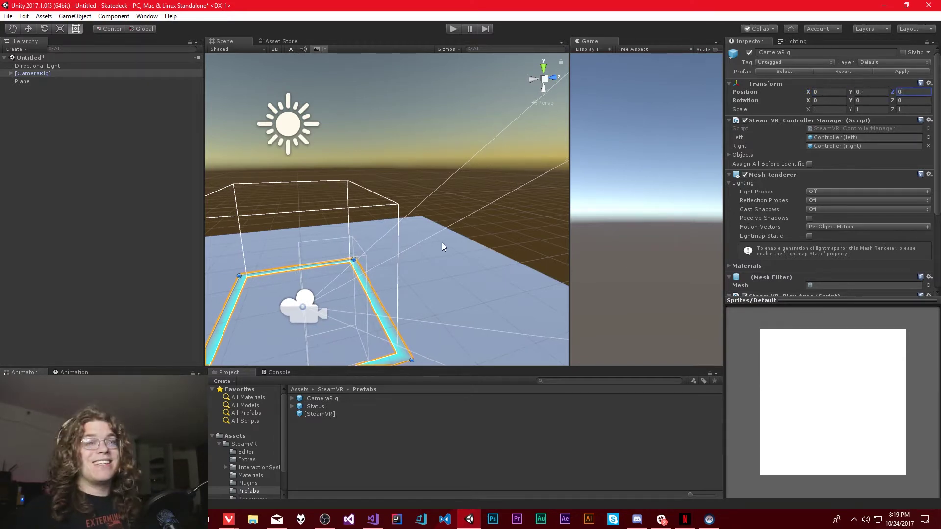
click(20, 73)
click(11, 73)
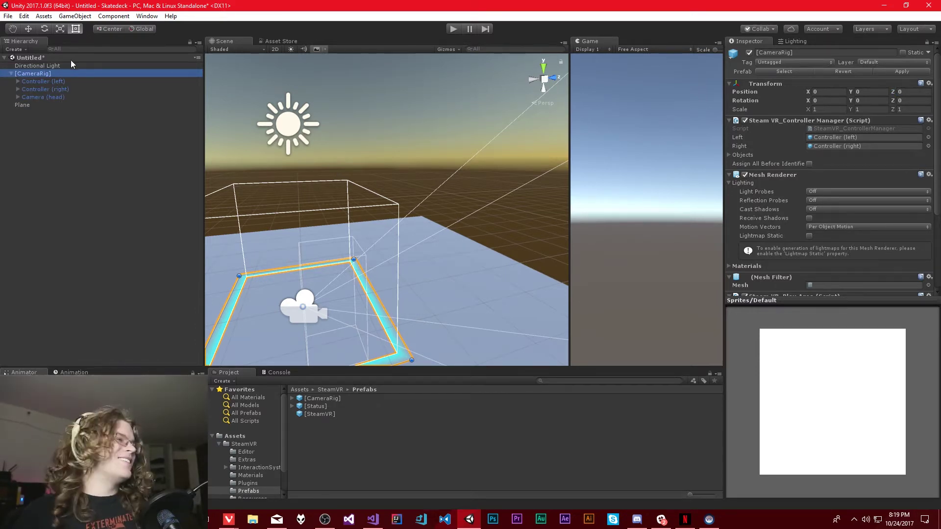
- Create an empty child GameObject under [CameraRig] and rename it ObjectTracker
right_click(33, 75)
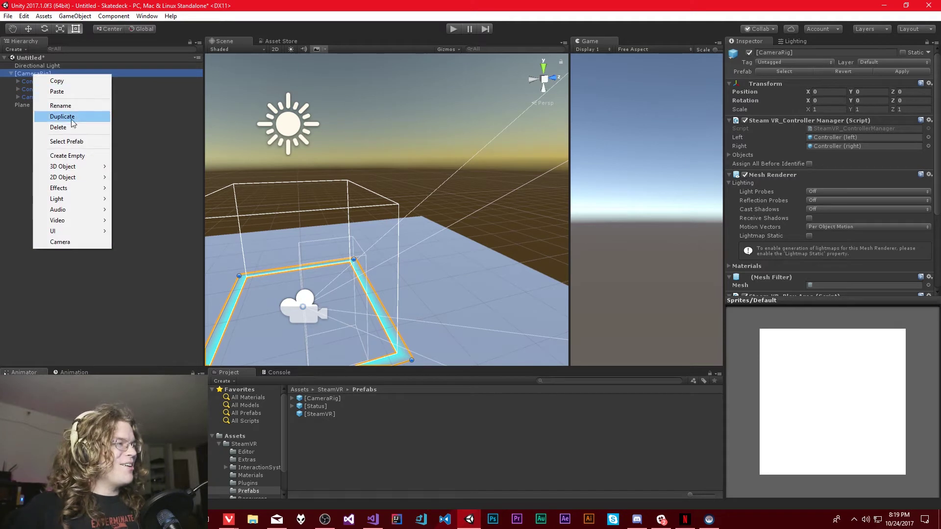
click(73, 156)
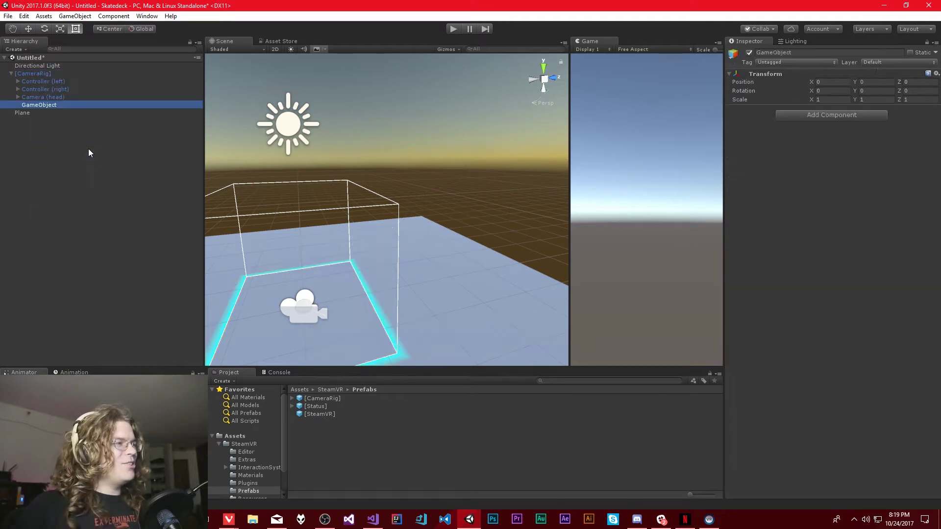
click(786, 52)
key(ctrl+a)
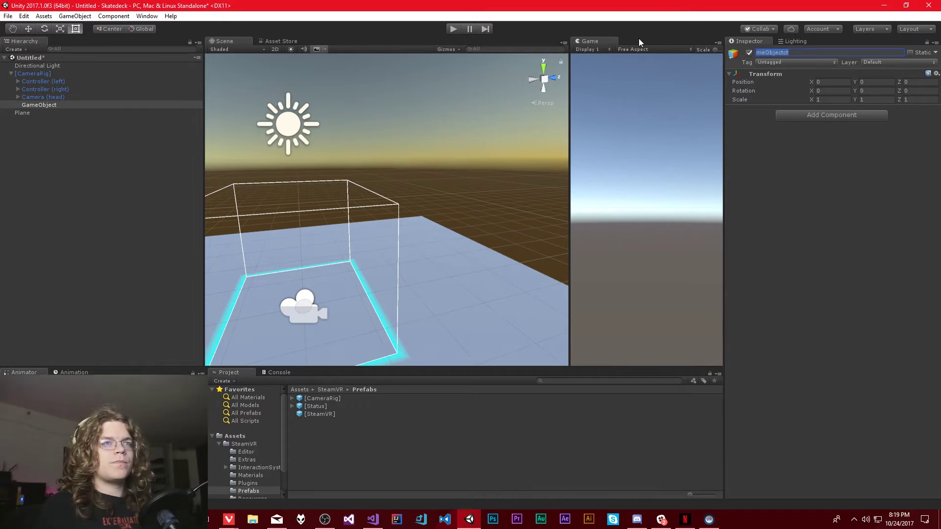
text(ObjectTracker)
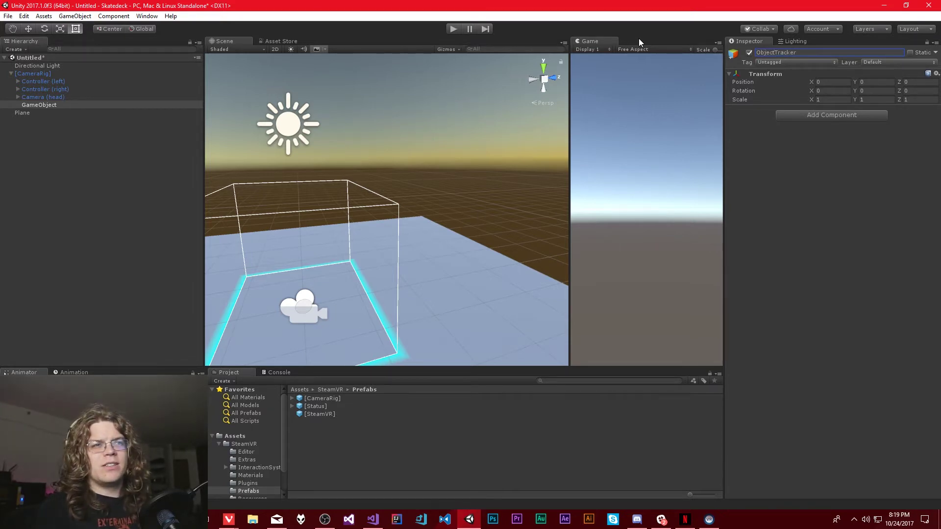
key(Return)
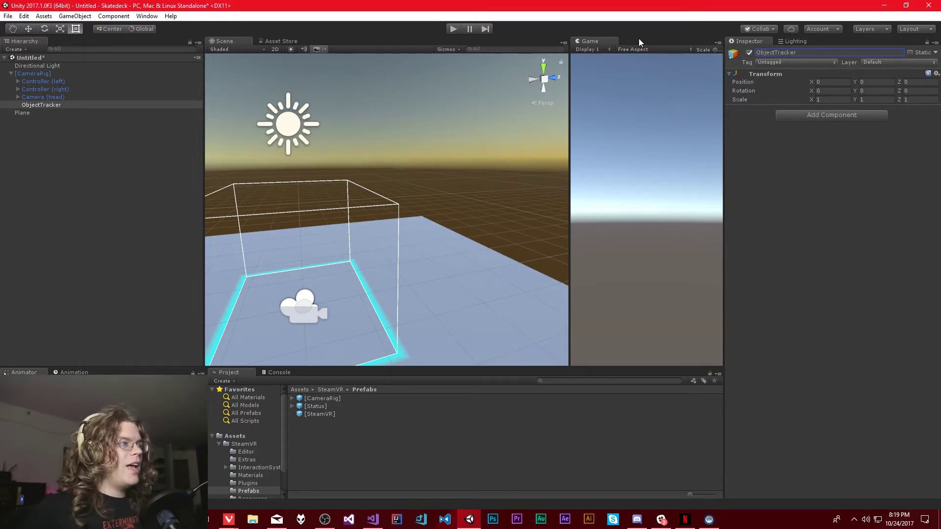
- Add a 3D Cube as a child of ObjectTracker
right_click(67, 105)
mouse_move(99, 197)
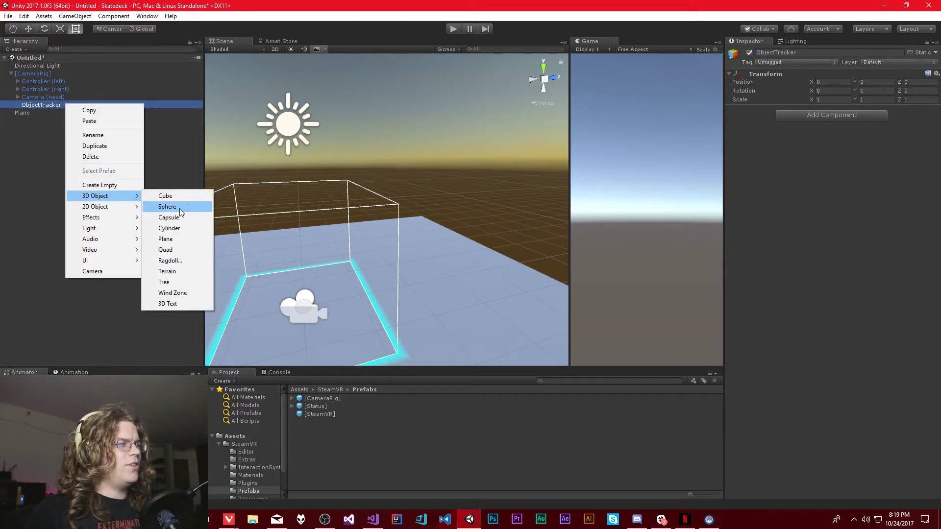
click(166, 196)
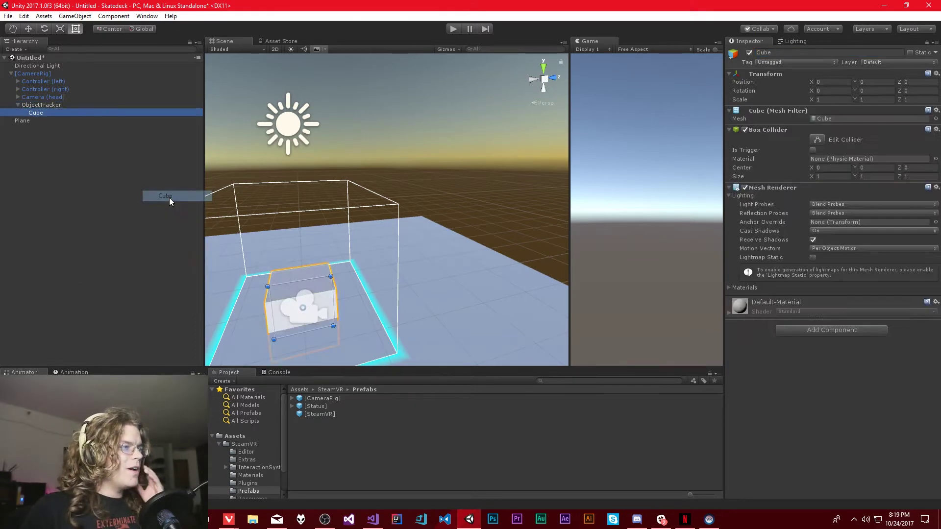
- Scale the Cube to 0.1 on the X, Y and Z axes
click(819, 99)
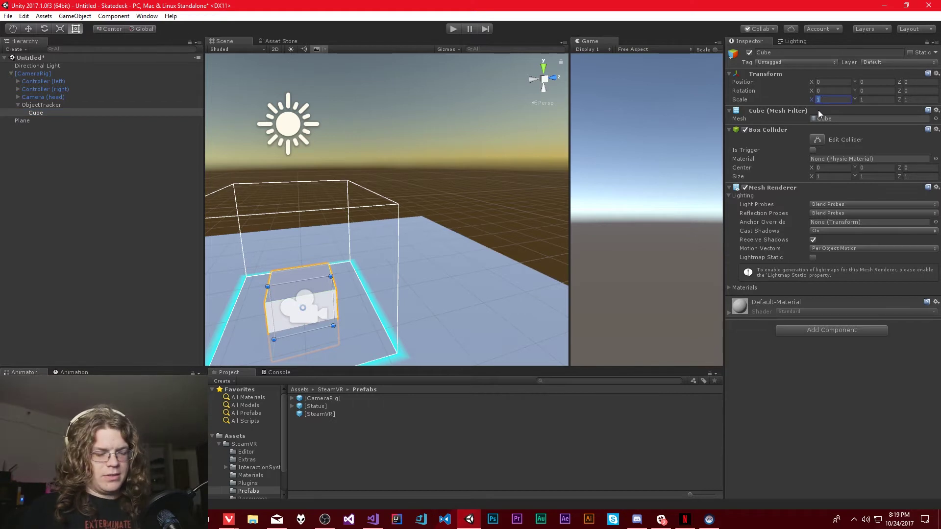
text(0.1)
key(Tab)
text(0.1)
key(Tab)
text(0.1)
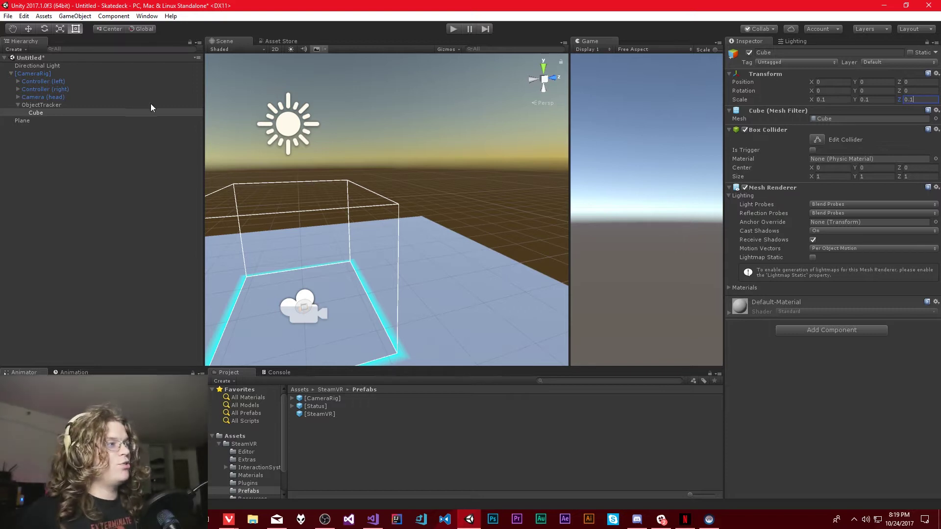
click(73, 101)
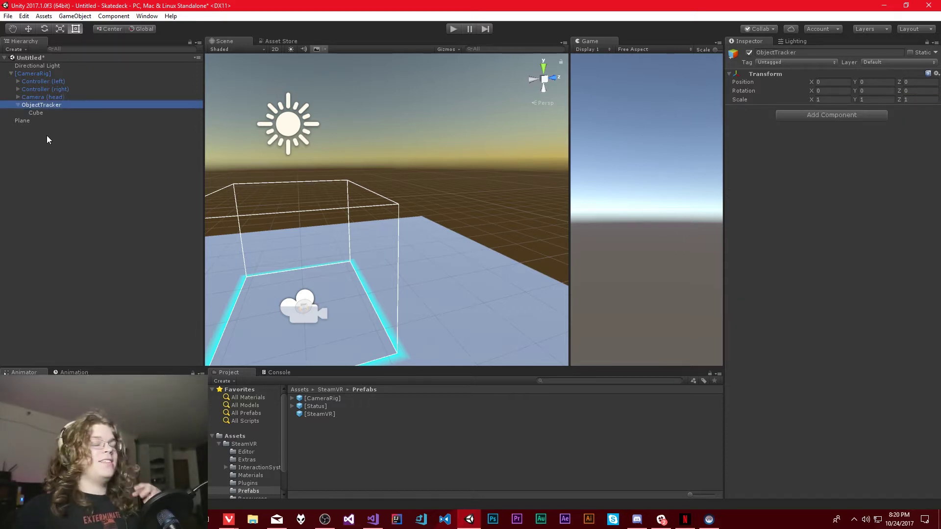
click(43, 73)
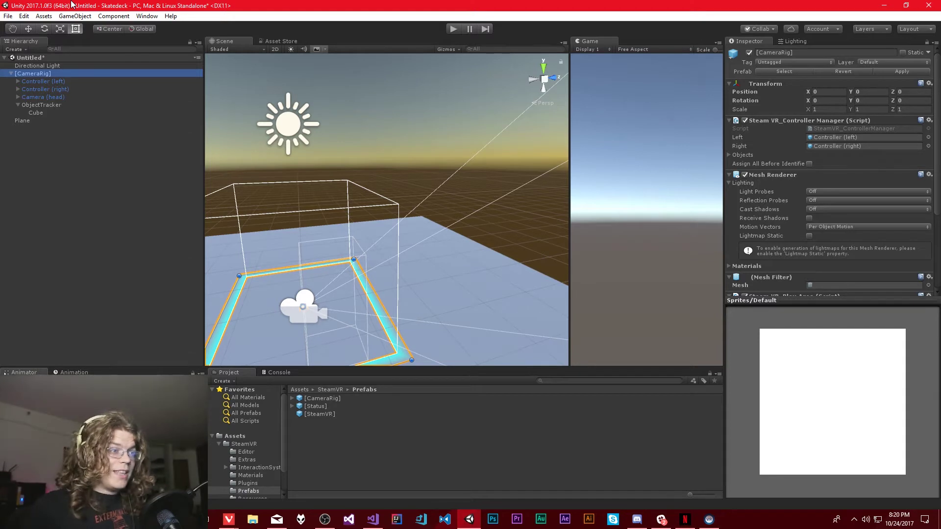
click(46, 104)
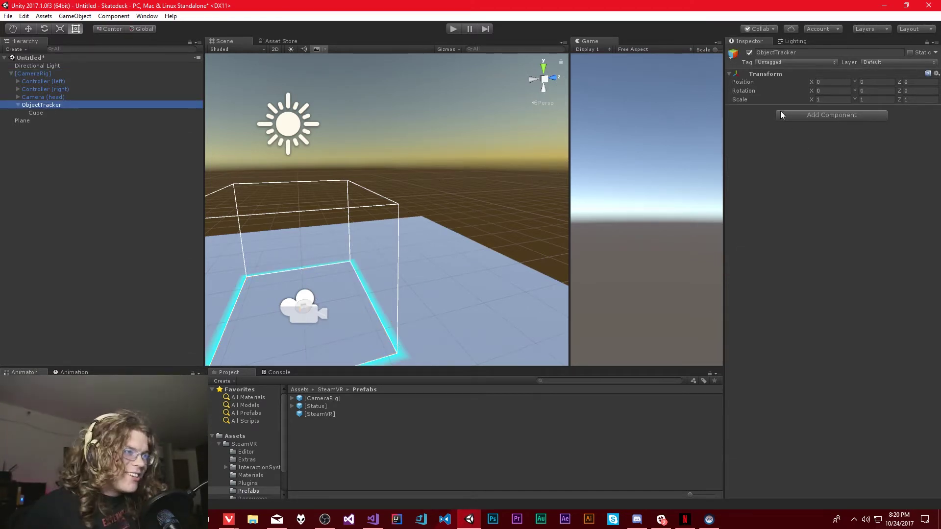
click(843, 116)
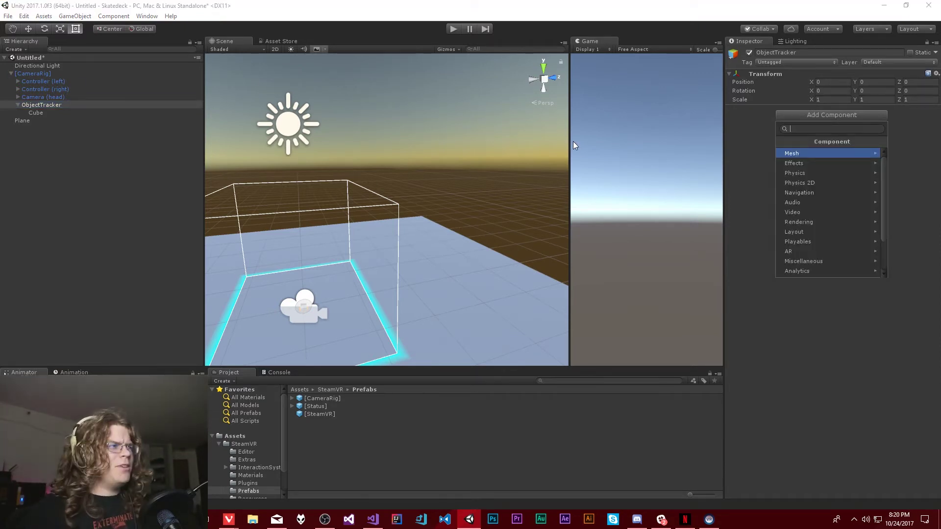
click(413, 191)
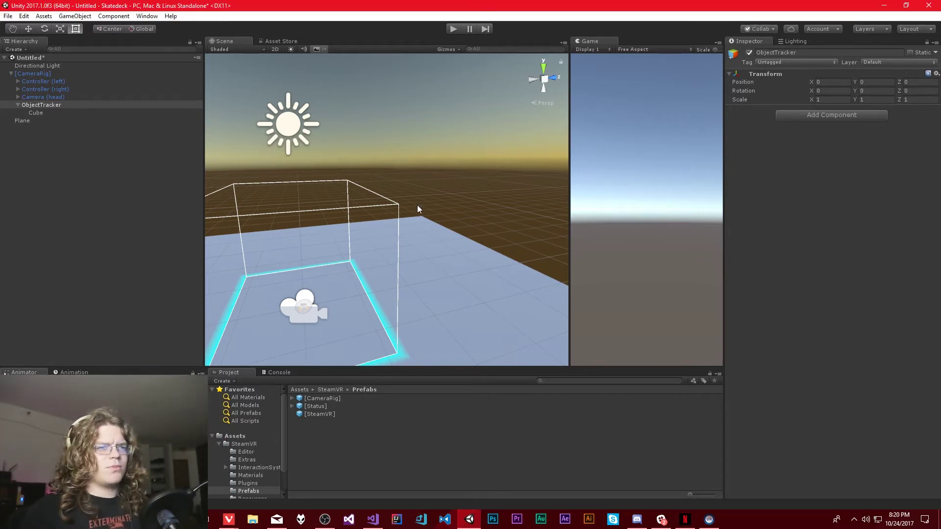
key(f)
scroll(387, 229, up, 5)
scroll(388, 229, down, 5)
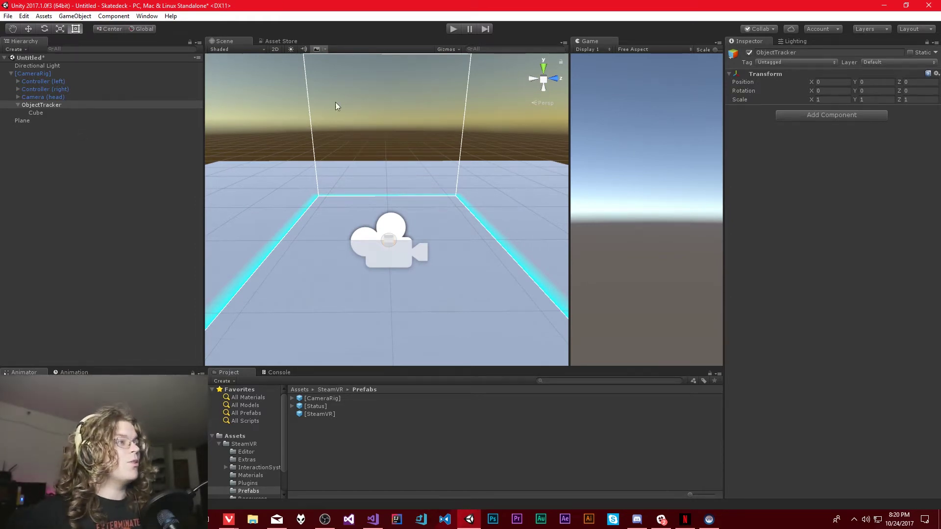
- Add a SteamVR_Tracked Object component to ObjectTracker, leaving its Index at Hmd
click(812, 116)
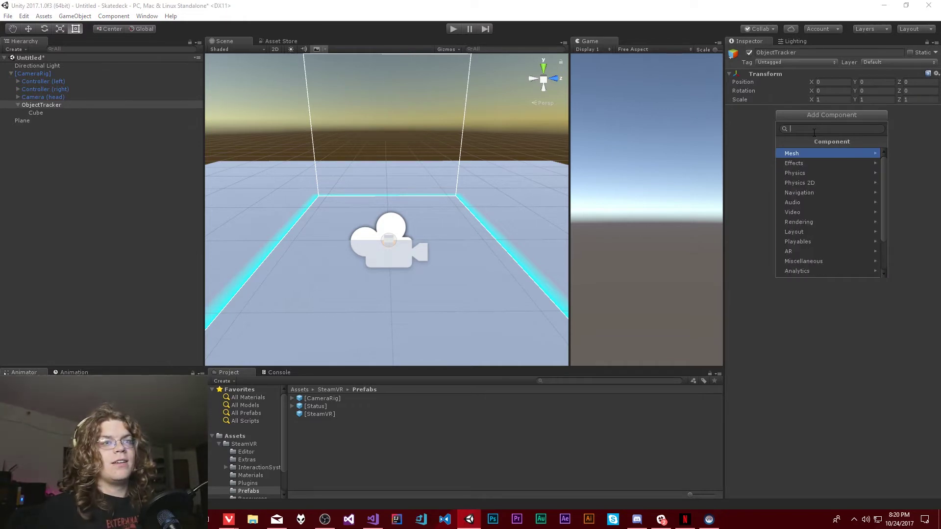
text(steam vr tracked)
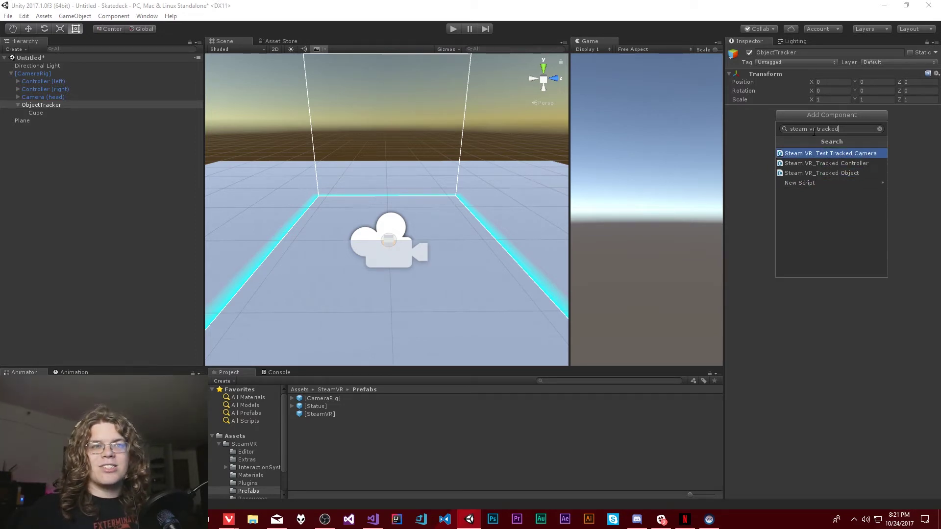
click(817, 171)
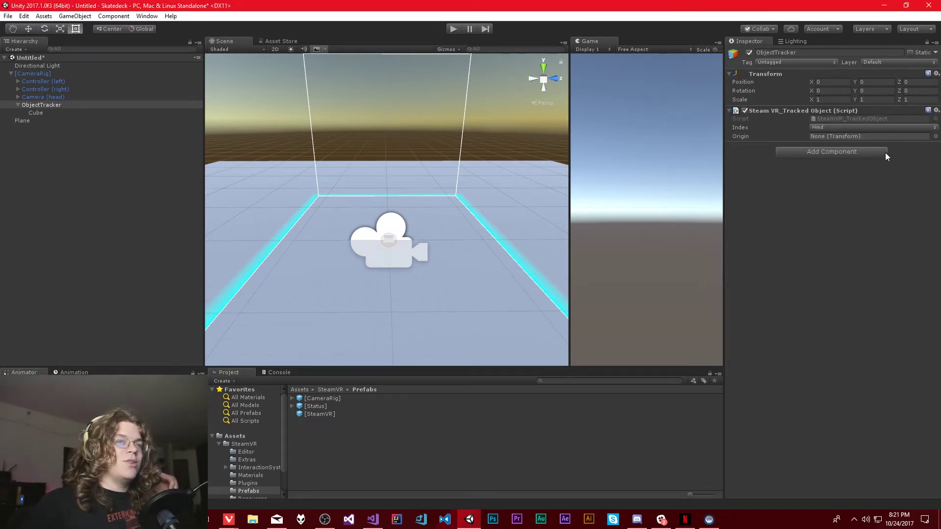
click(824, 128)
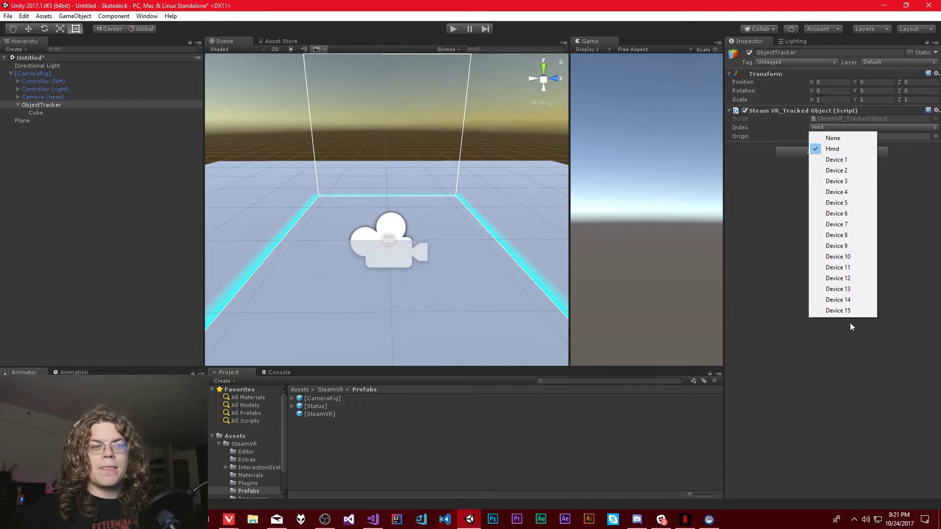
click(788, 202)
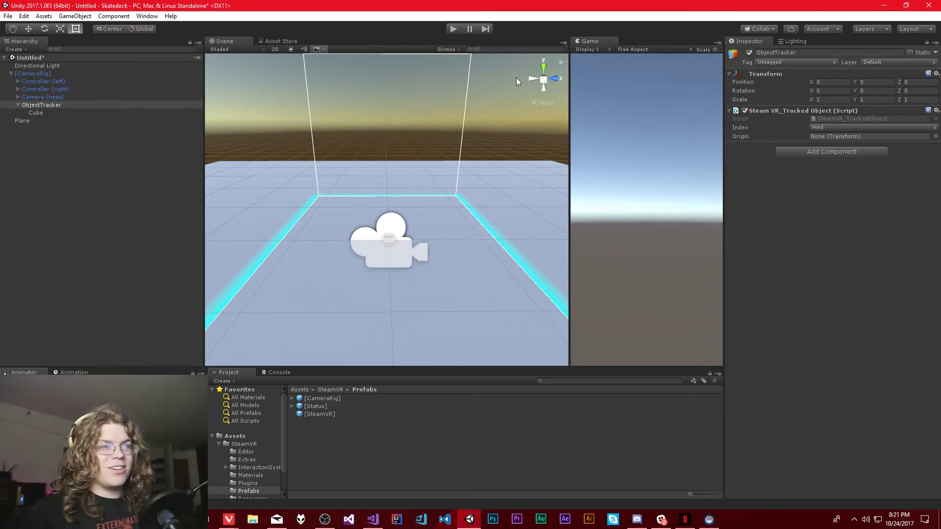
- Run play mode, inspecting CameraRig, Camera (eye) and ObjectTracker, then stop playing
click(452, 29)
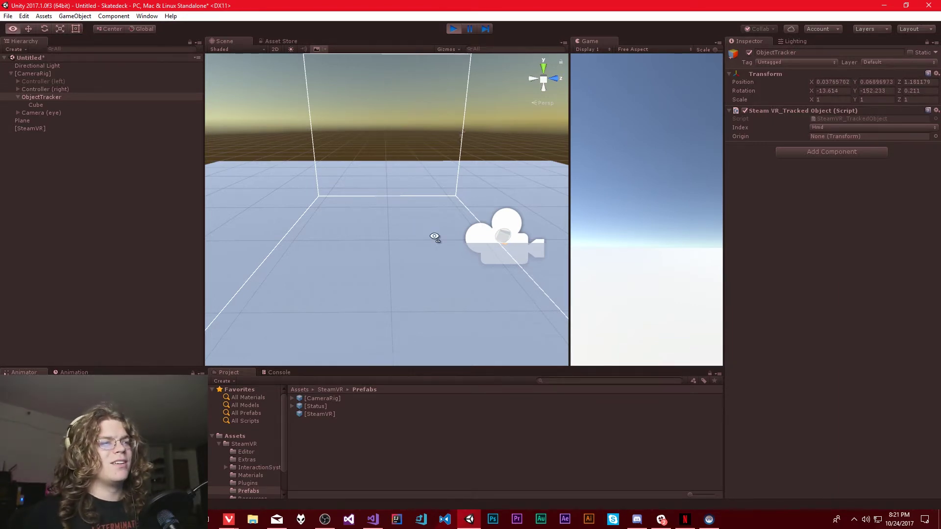
alt+drag(436, 237, 394, 215)
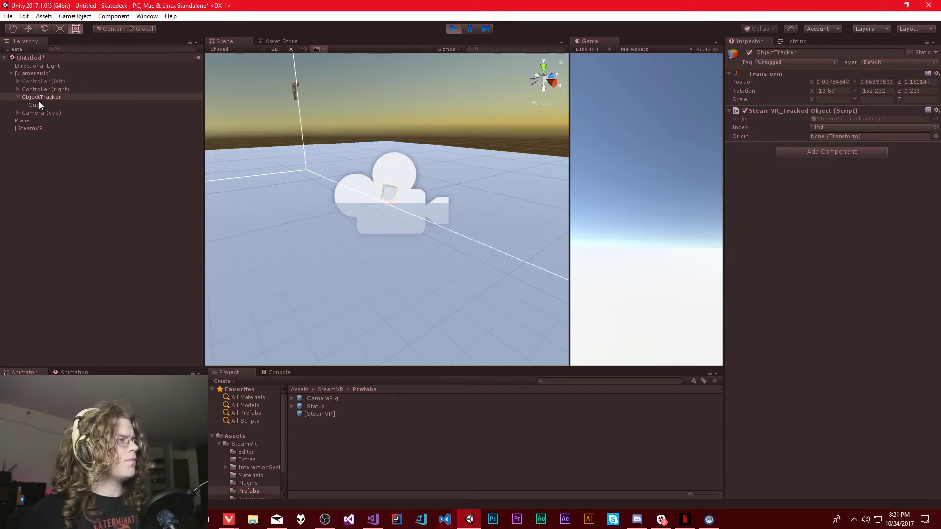
click(29, 76)
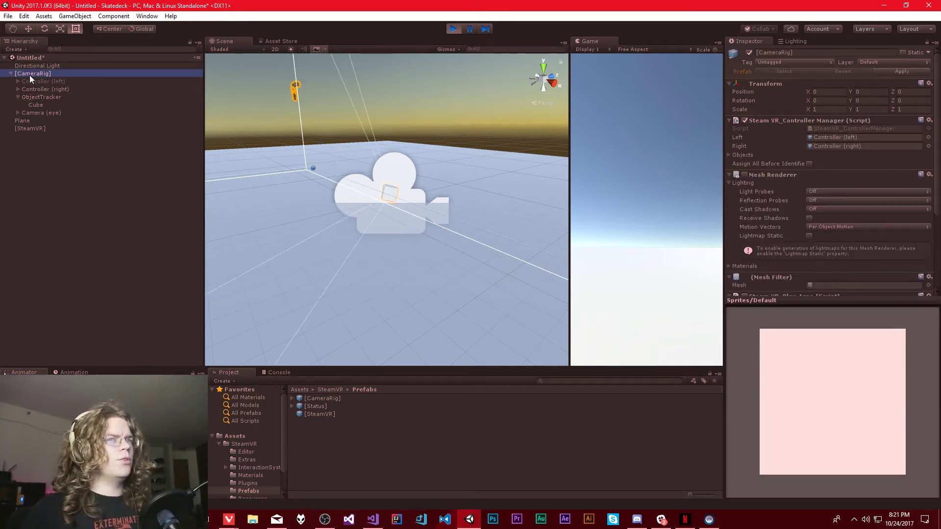
click(43, 97)
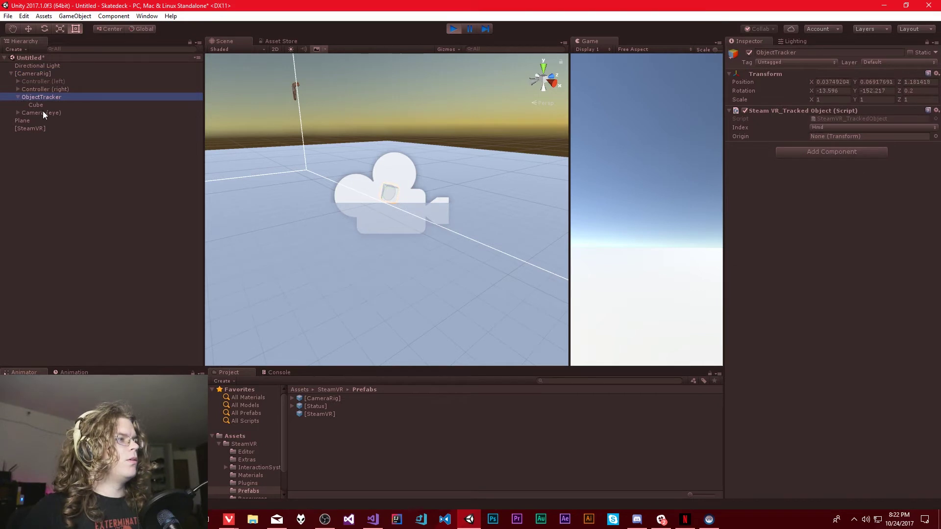
click(42, 113)
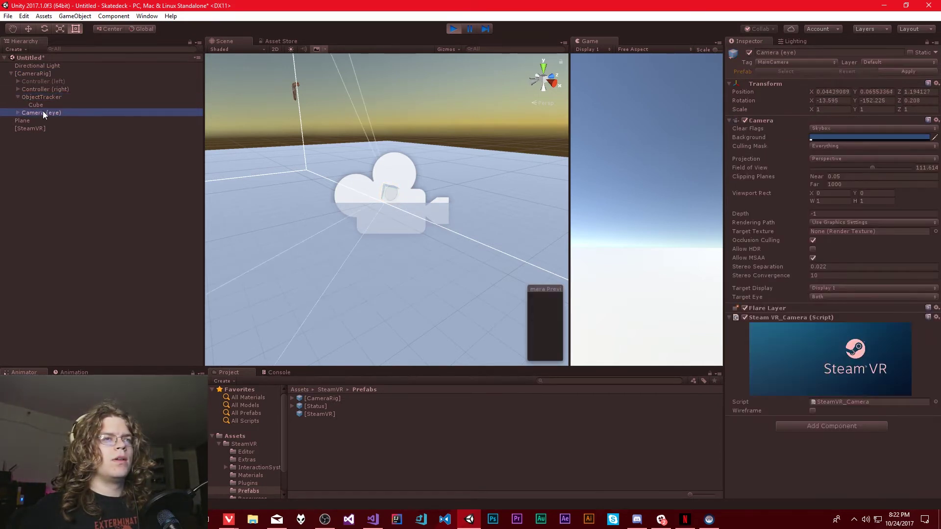
click(33, 97)
alt+drag(416, 152, 427, 177)
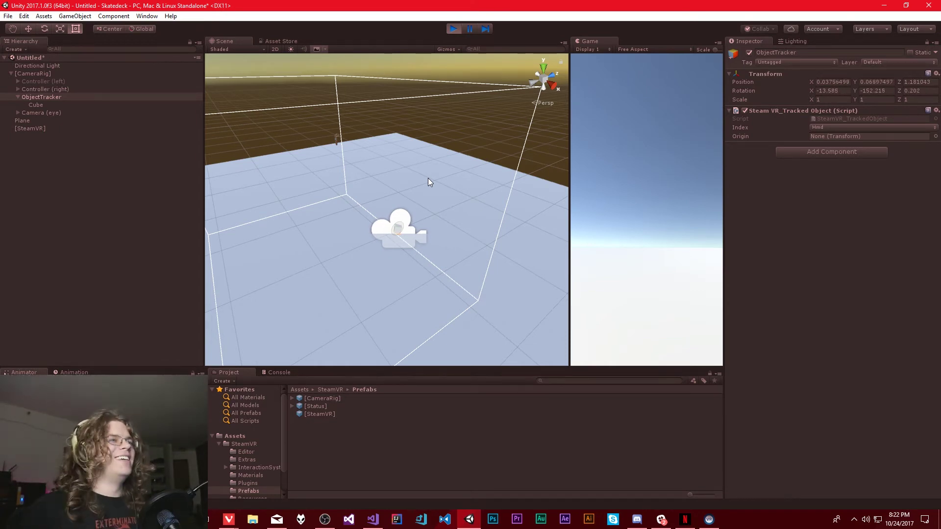
click(454, 29)
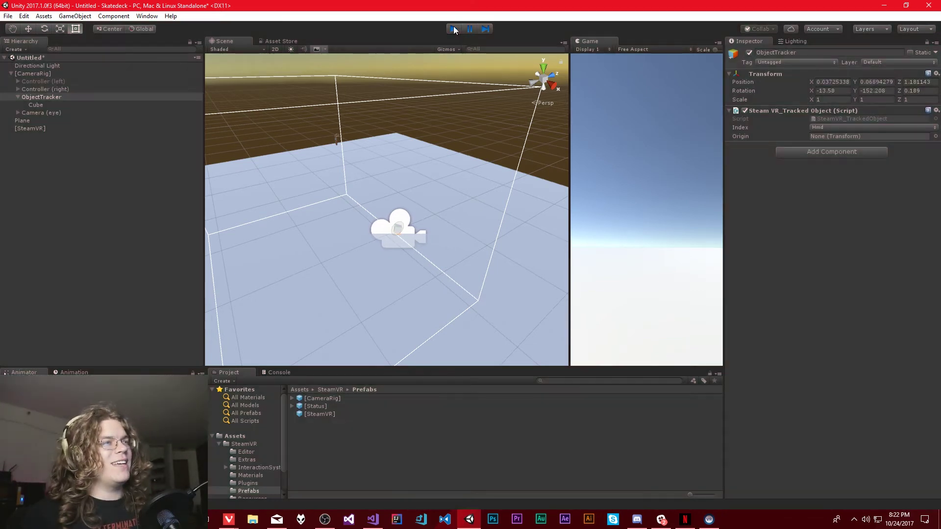
- Add ObjectTracker to the CameraRig Controller Manager's Objects list, with Size set to 1
click(50, 72)
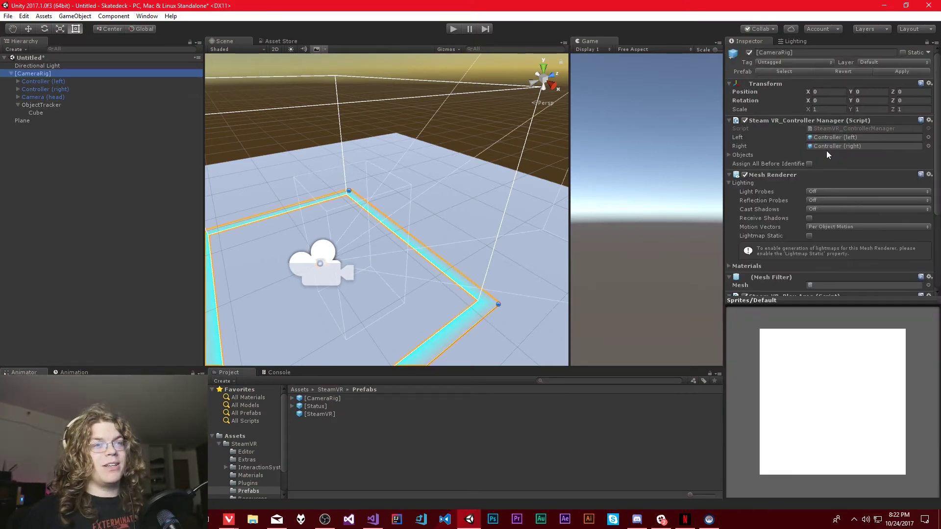
click(744, 154)
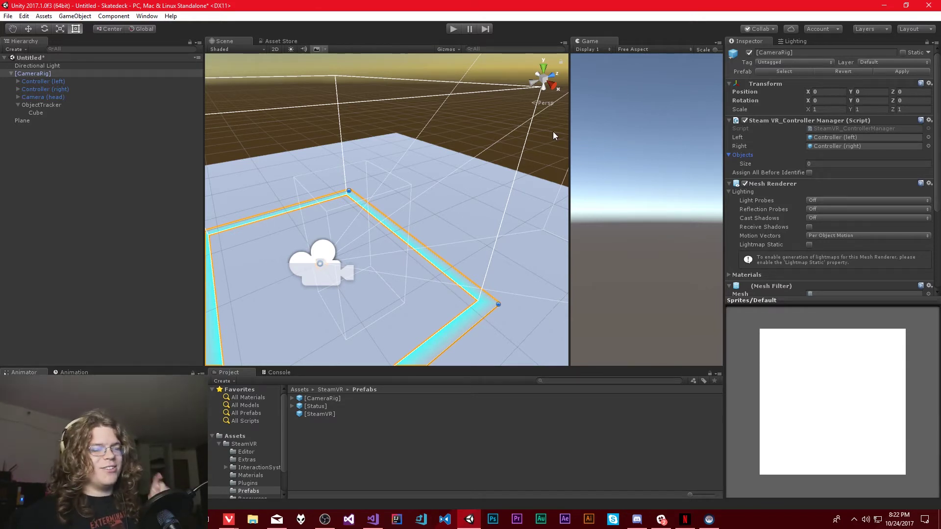
drag(43, 105, 749, 155)
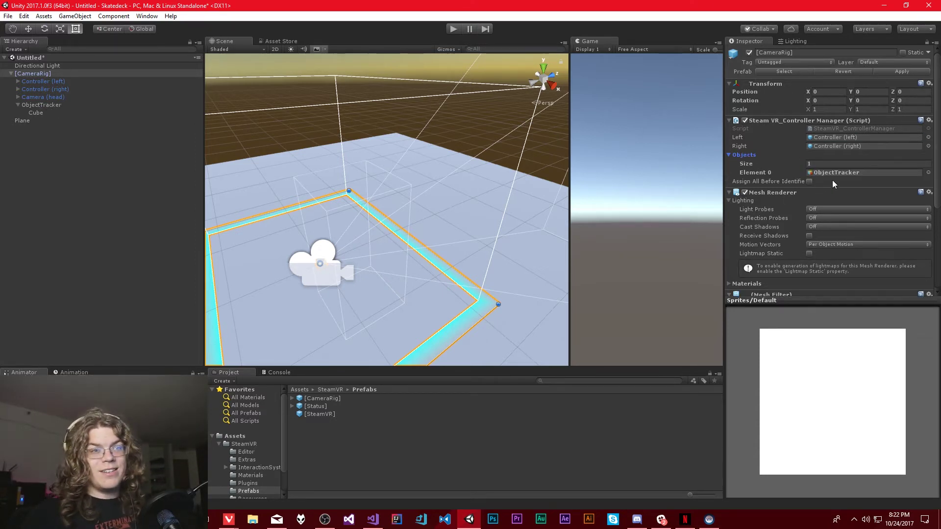
drag(54, 105, 747, 156)
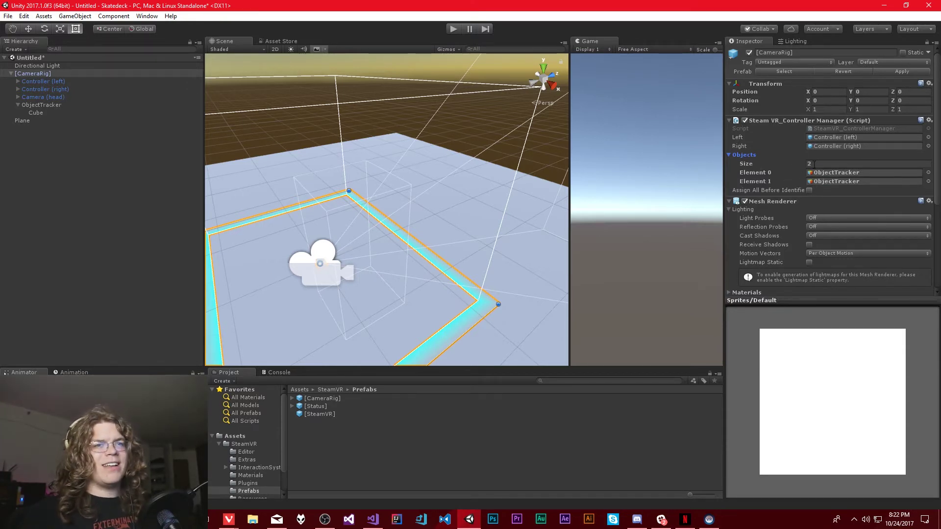
click(815, 164)
text(1)
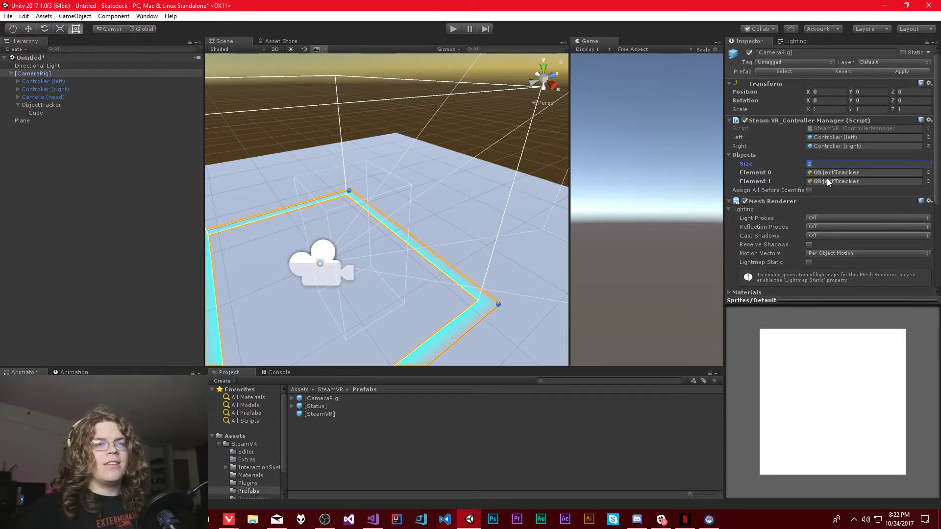
key(Return)
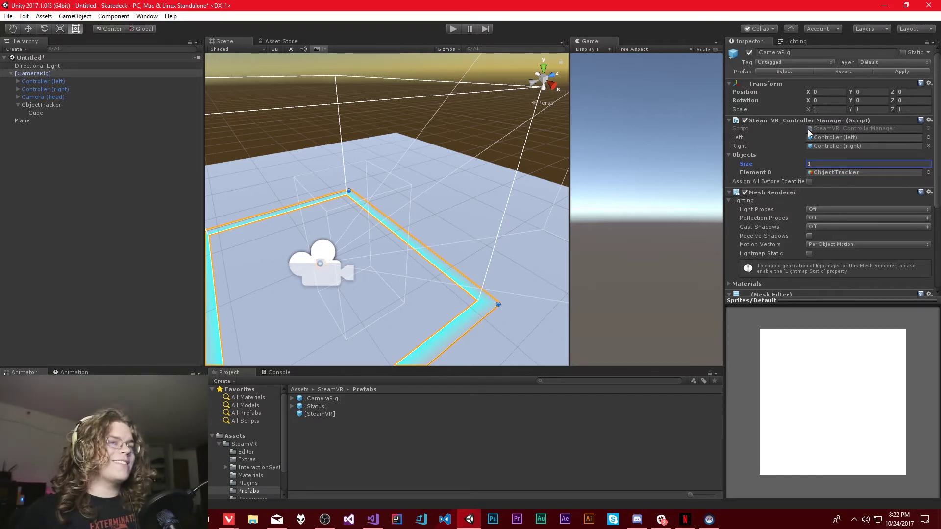
- Recheck ObjectTracker and the CameraRig settings, then enter play mode
click(40, 105)
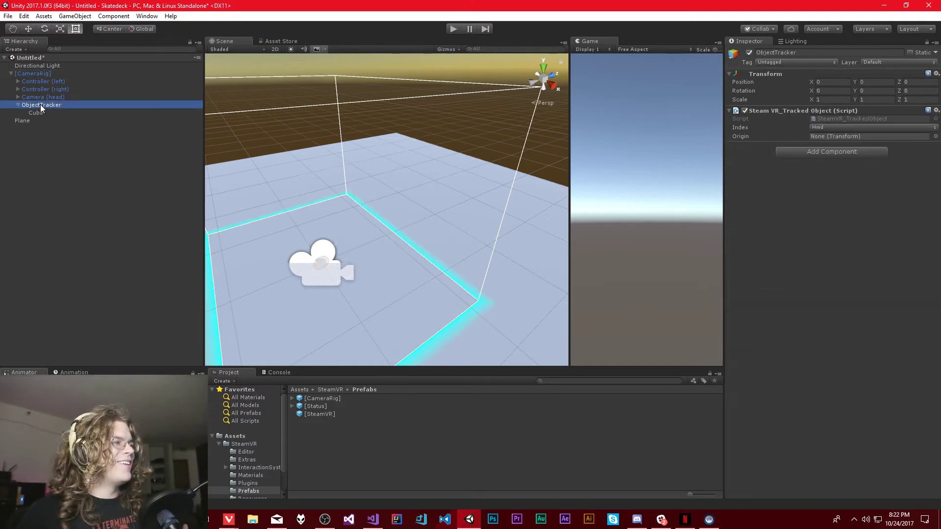
click(39, 74)
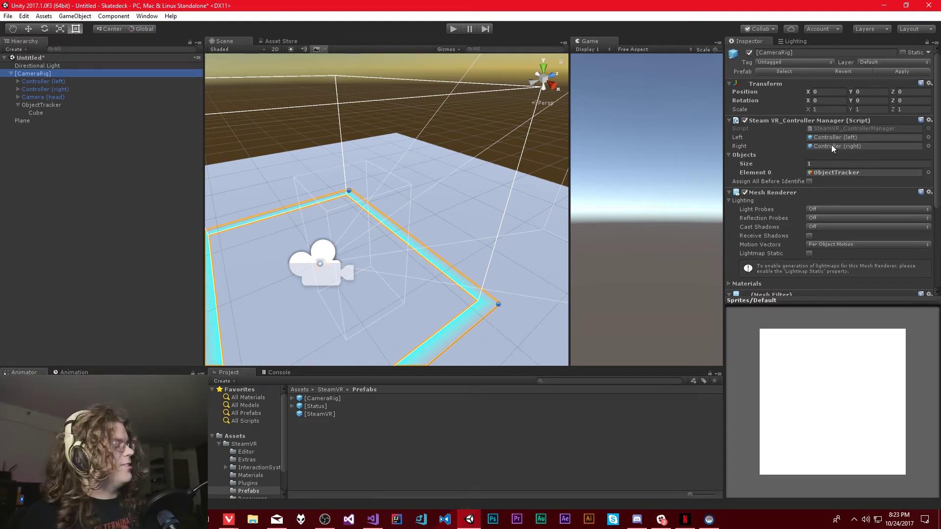
click(454, 29)
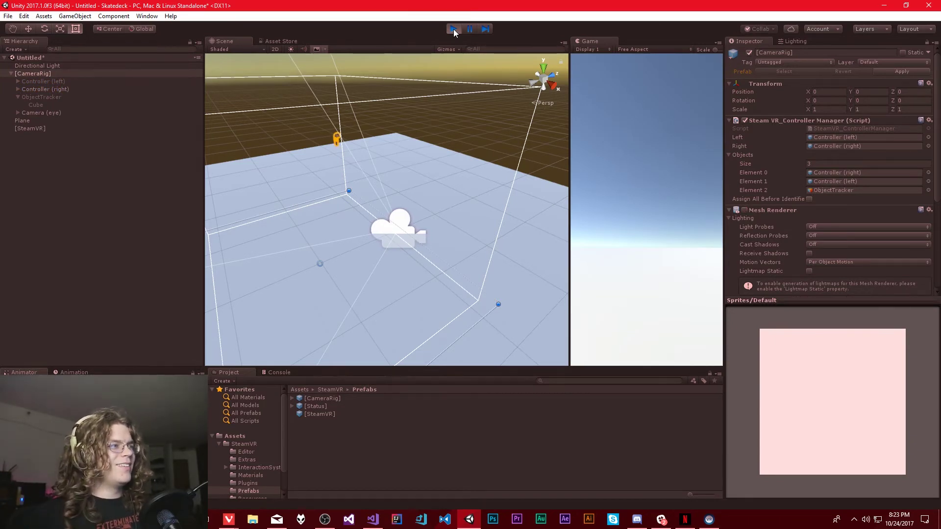
- Orbit the running Scene view around the rig and select ObjectTracker to inspect it
key(alt)
mouse_move(432, 139)
alt+mouse_down()
mouse_move(416, 142)
mouse_move(439, 136)
mouse_move(421, 132)
alt+mouse_up()
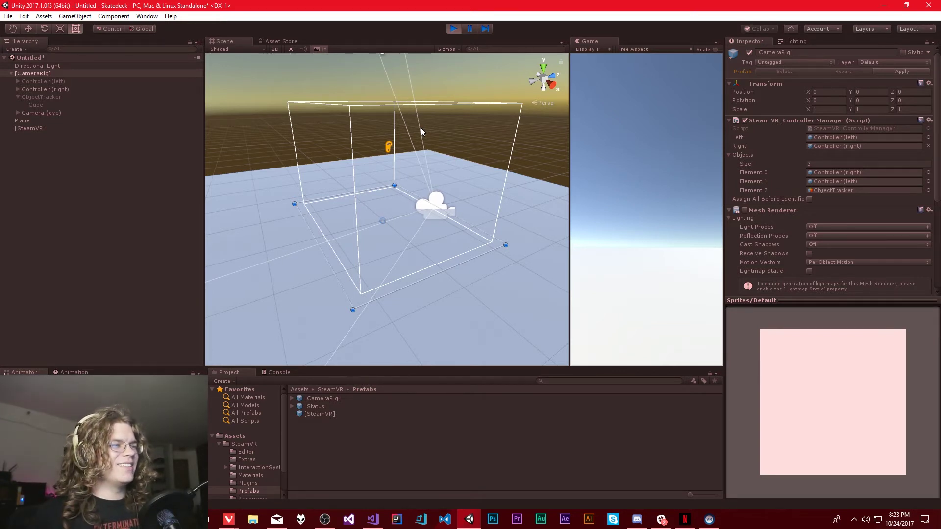
click(48, 97)
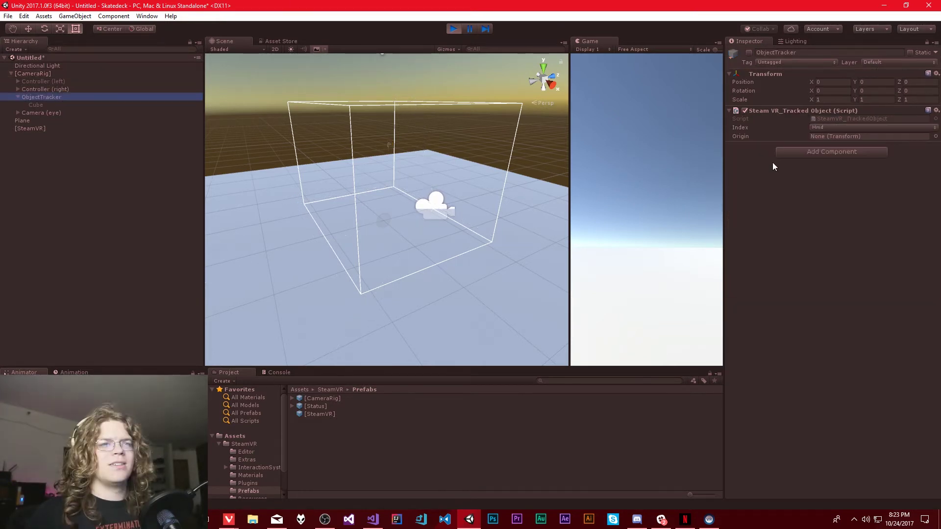
right_drag(400, 128, 453, 132)
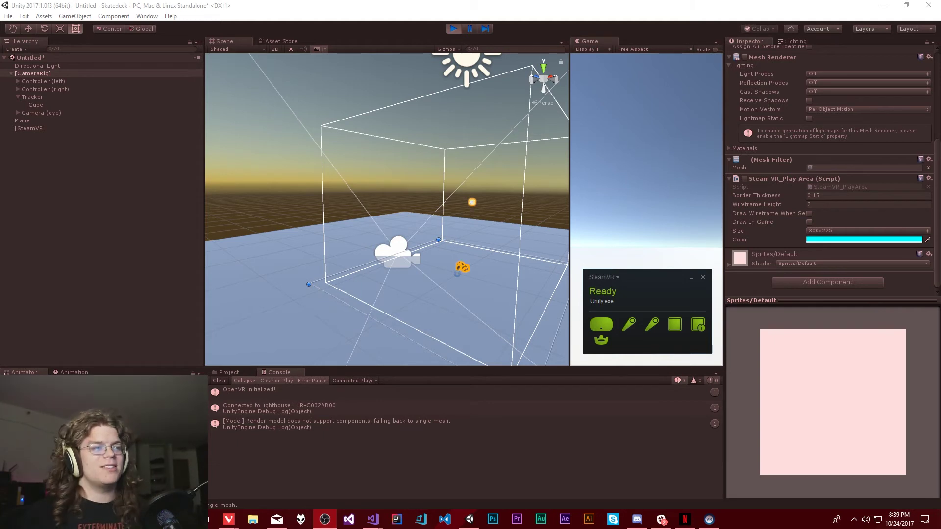
alt+drag(427, 302, 378, 205)
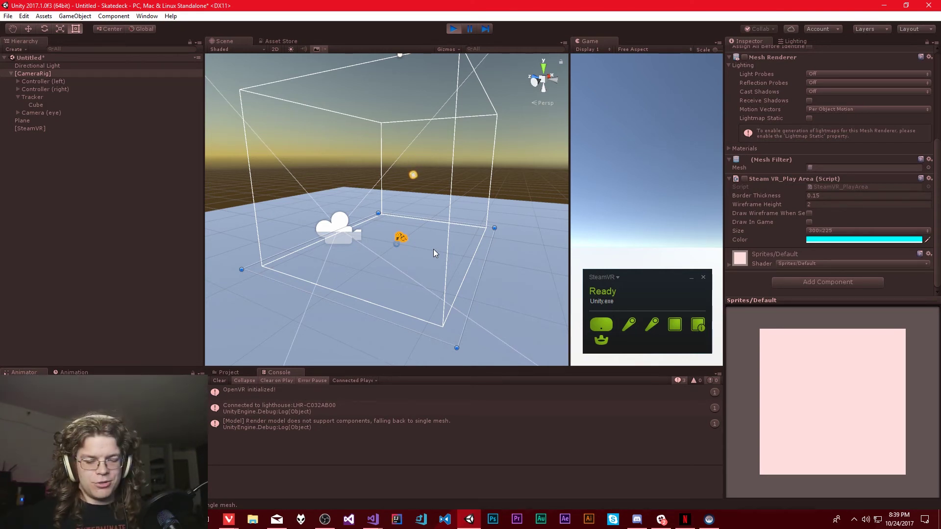
alt+drag(453, 169, 407, 195)
- Zoom the Scene view in on the tracked cube floating above the plane
scroll(407, 195, up, 5)
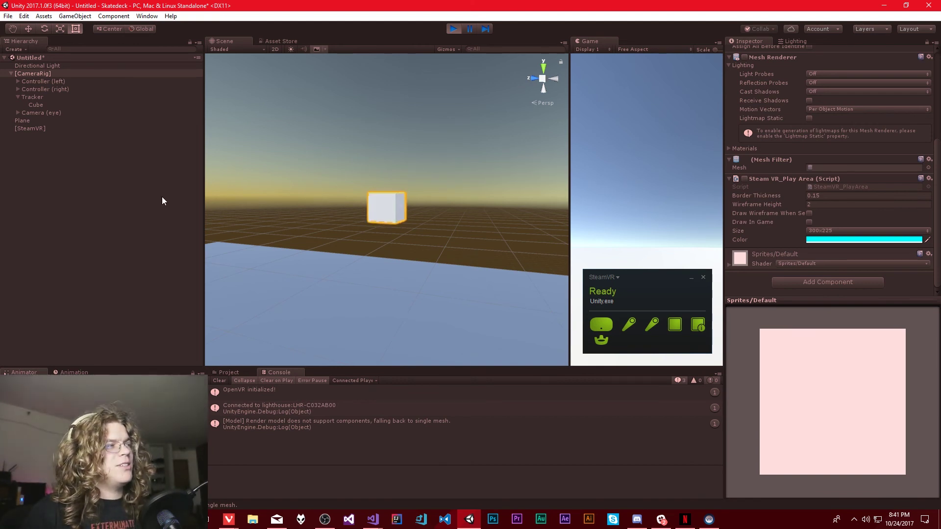
- Select Tracker to see its live position near 2.78, 0.82, 0.86 and Index Device 3
click(61, 98)
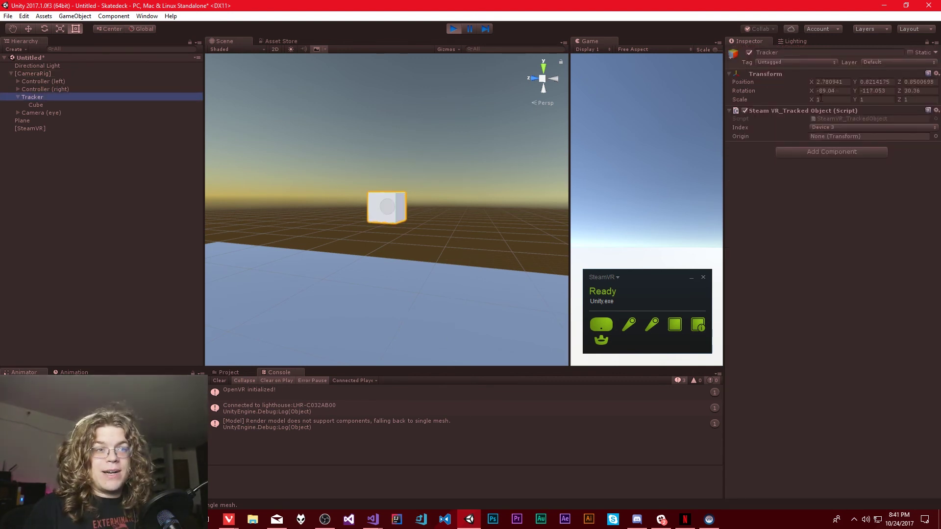